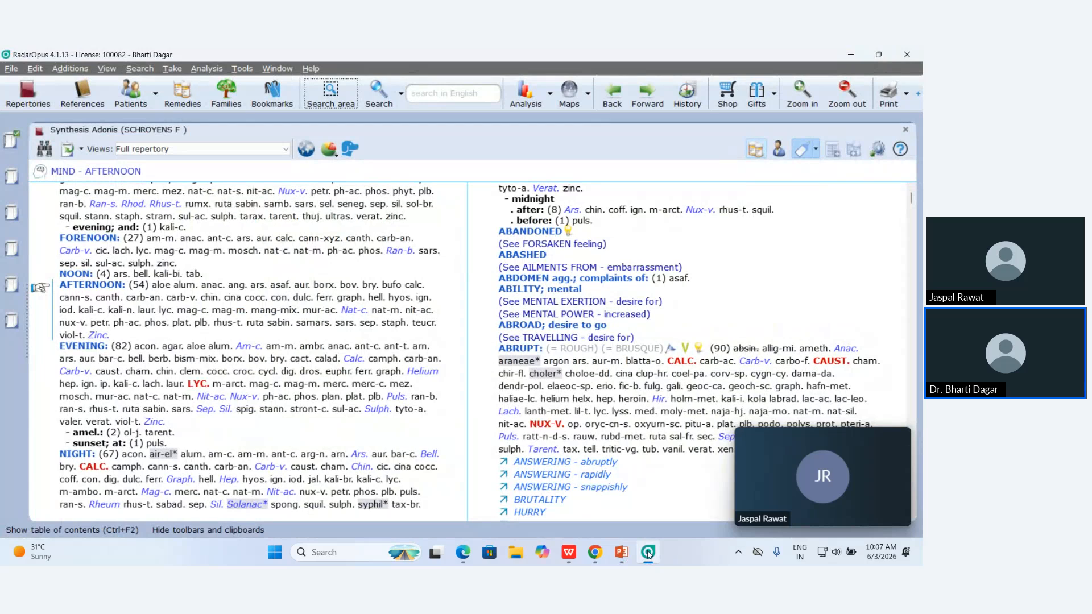
In the hierarchical rubric finder, open the MIND chapter and expand the FEAR rubric.
left_click(46, 152)
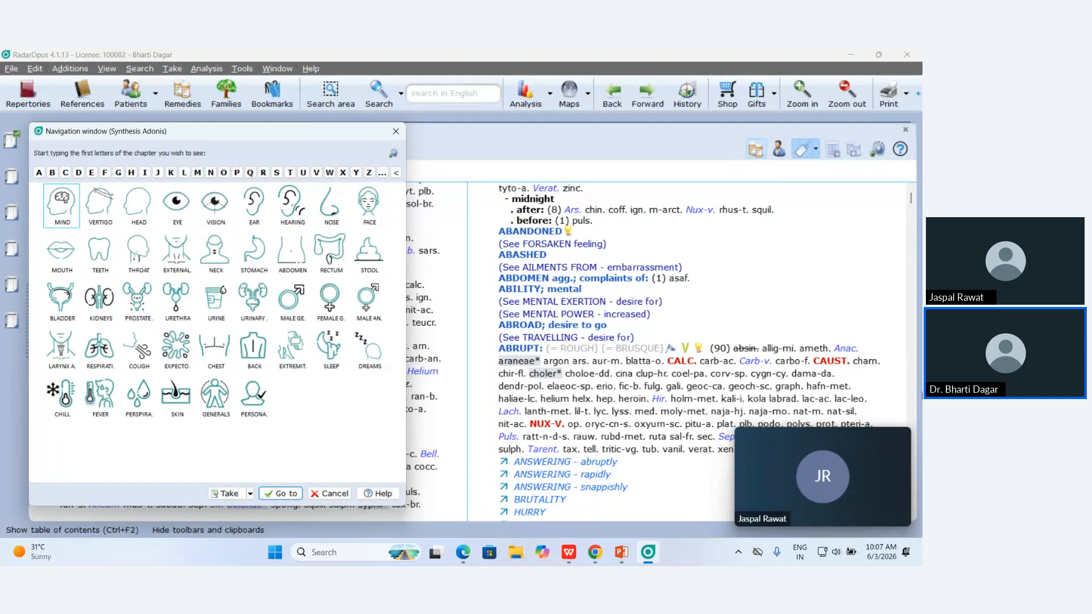
left_click(395, 131)
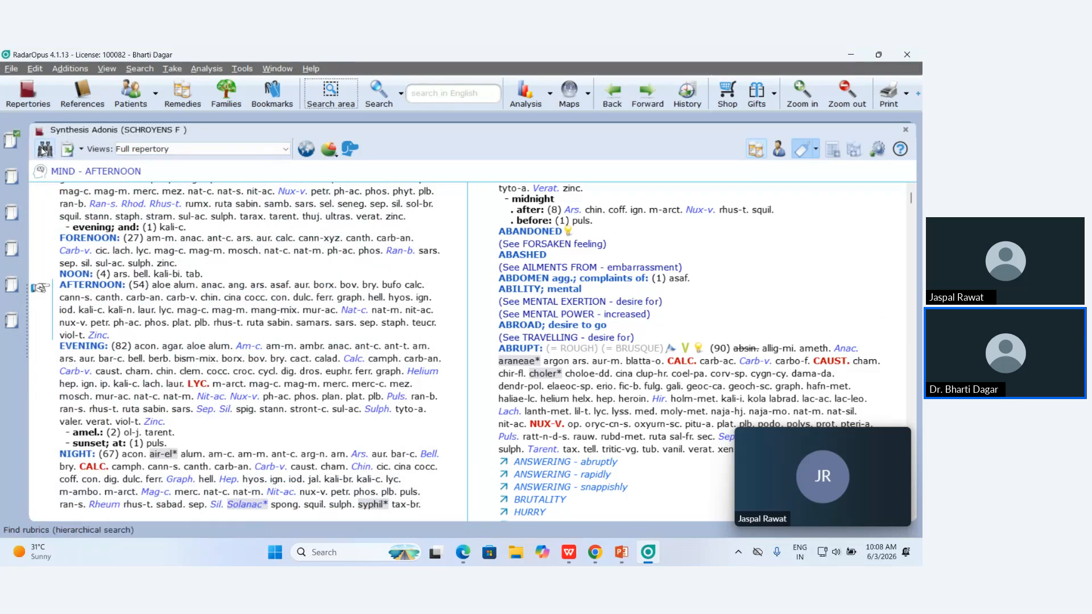
left_click(44, 149)
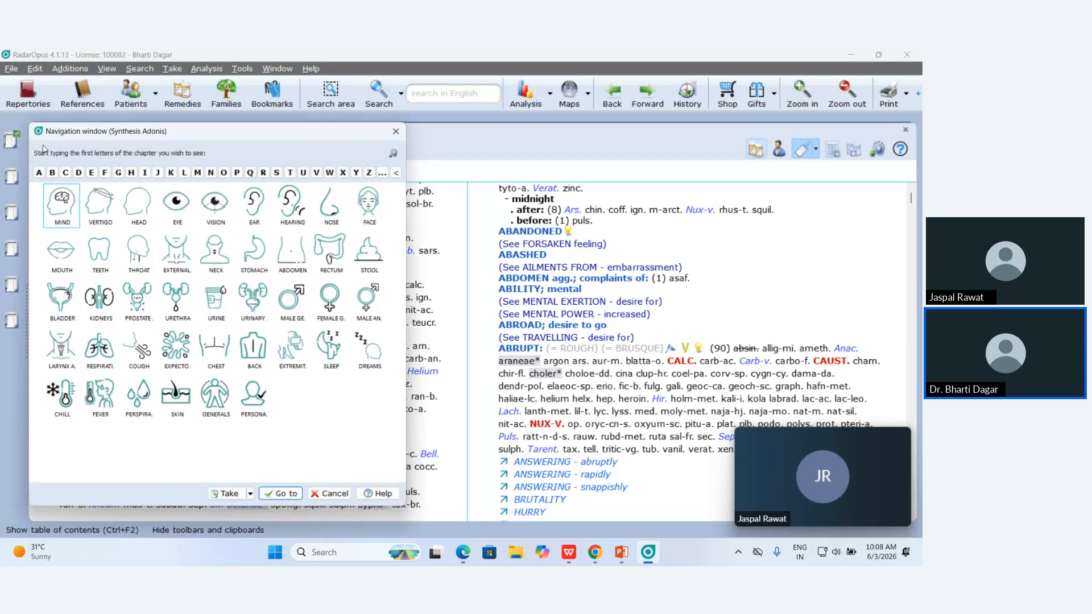
left_click(66, 199)
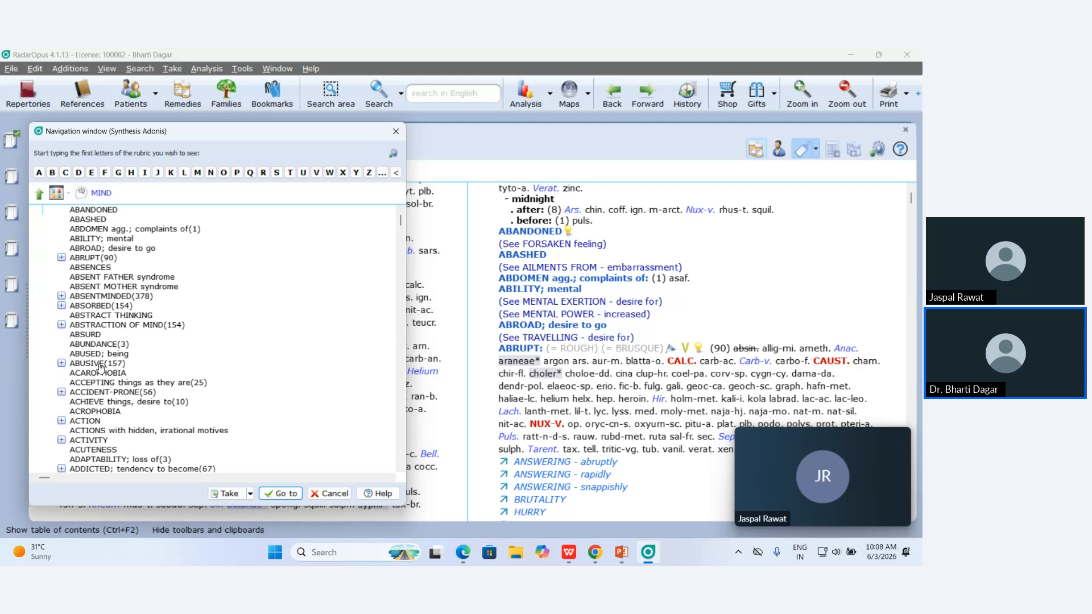
scroll(99, 366, "down", 5)
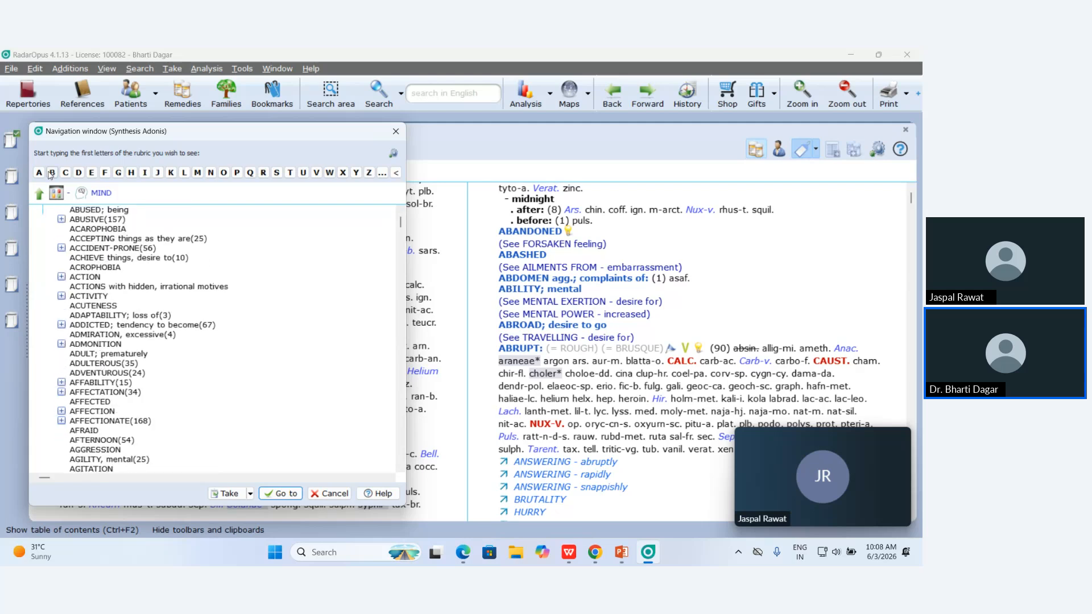
left_click(105, 173)
left_click(92, 172)
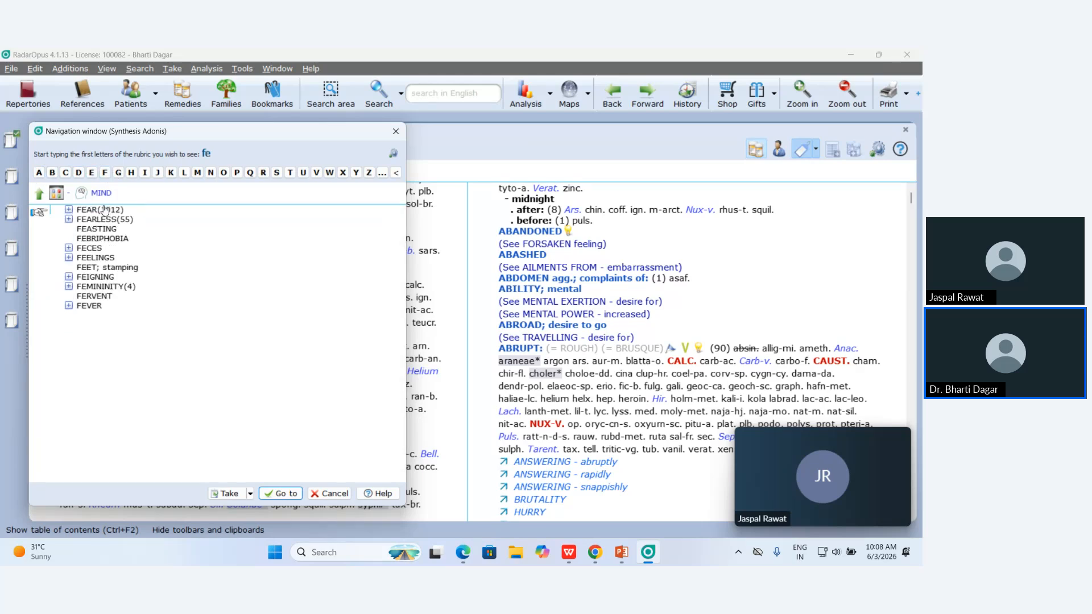
mouse_move(112, 213)
left_click(70, 212)
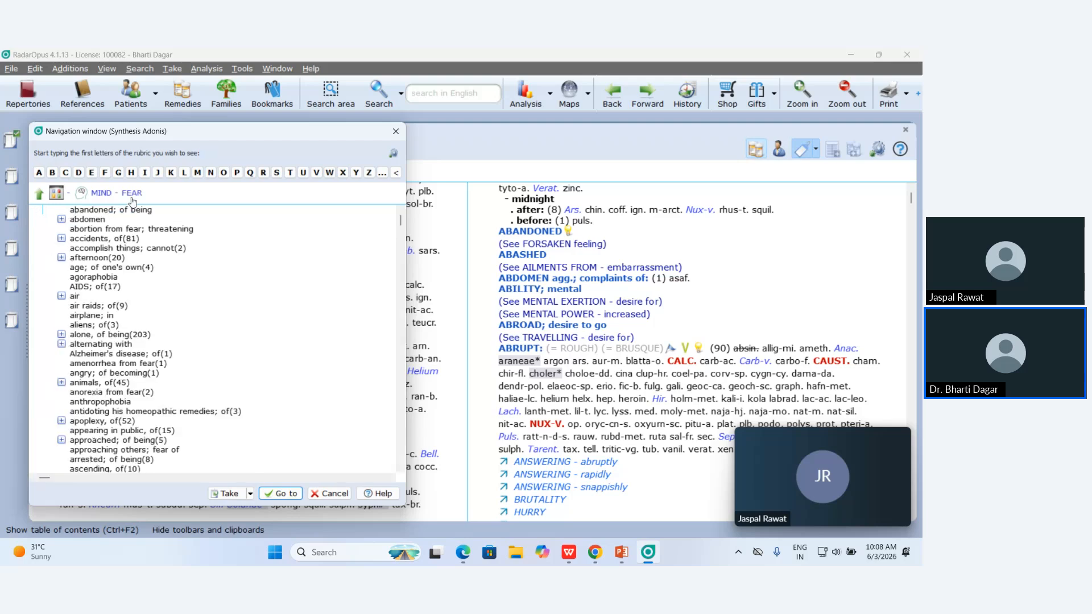
Go to the rubric MIND - FEAR - dogs, of and take it to the clipboard.
left_click(82, 176)
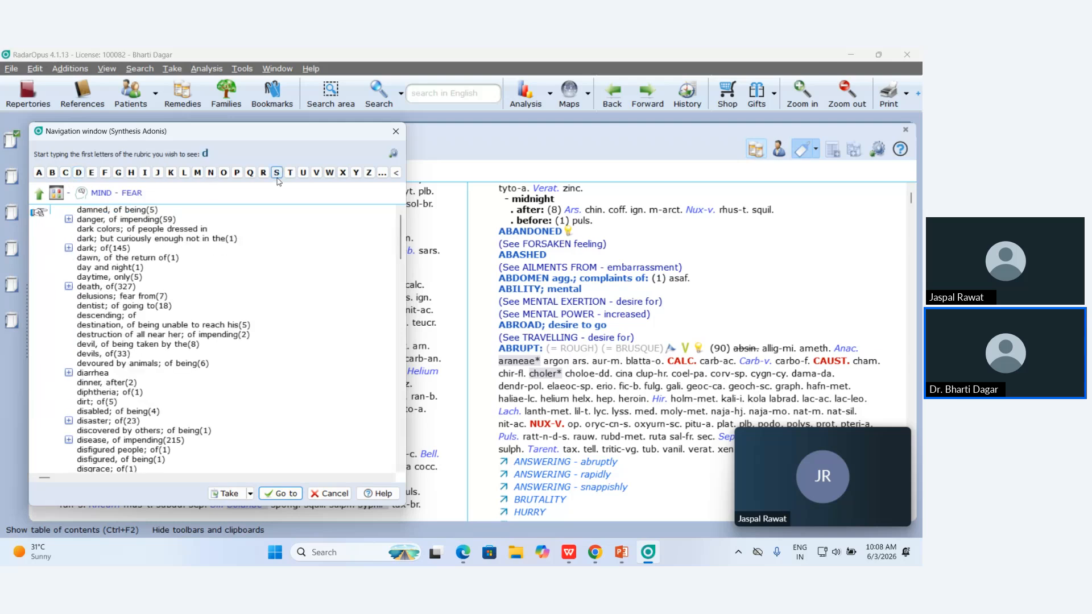
left_click(228, 176)
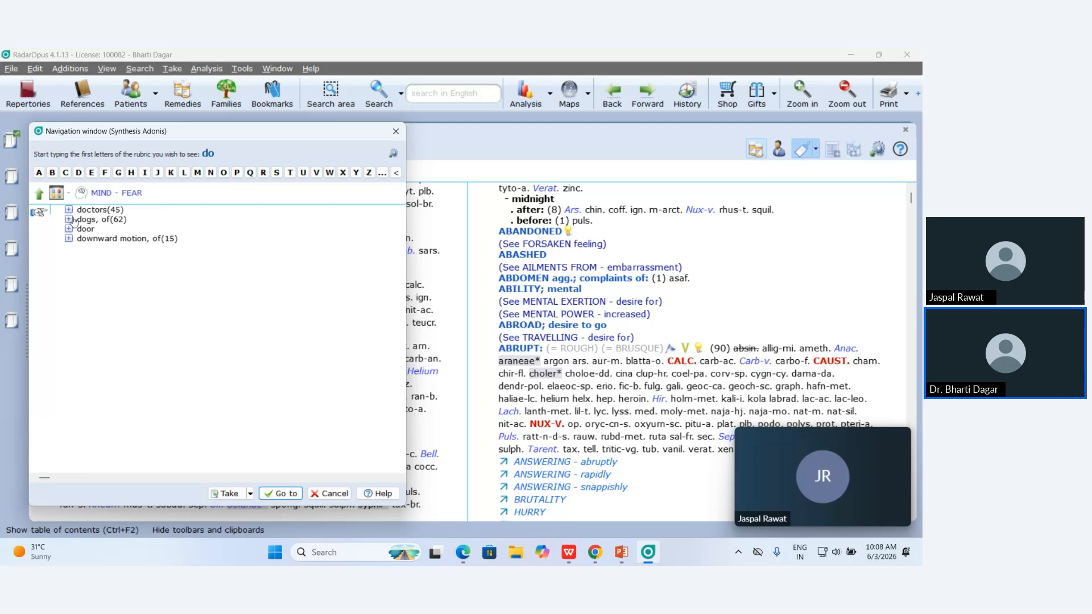
left_click(117, 223)
double_click(118, 223)
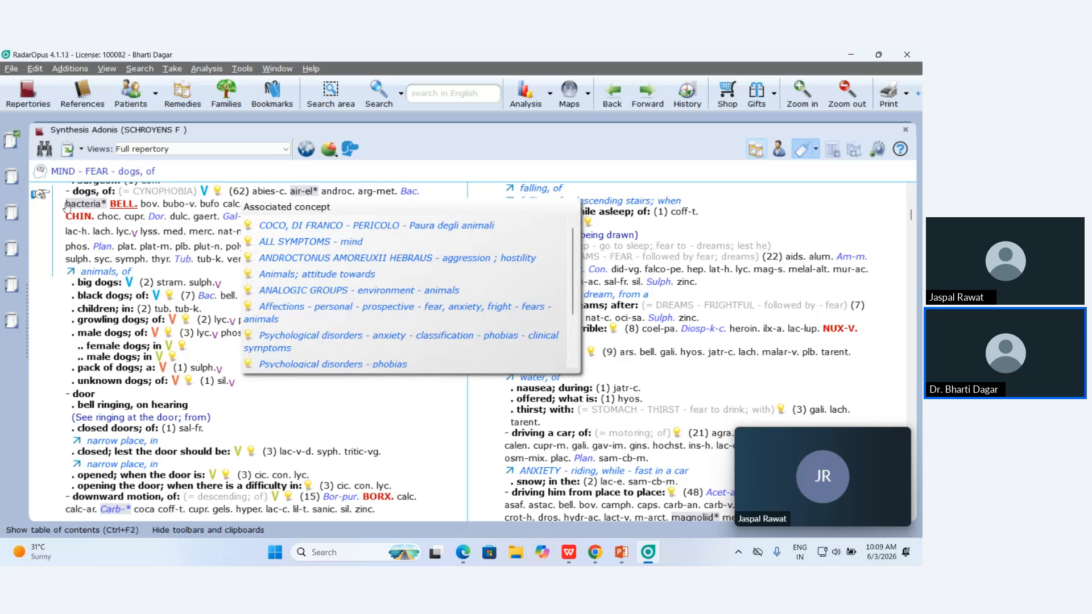
mouse_move(80, 199)
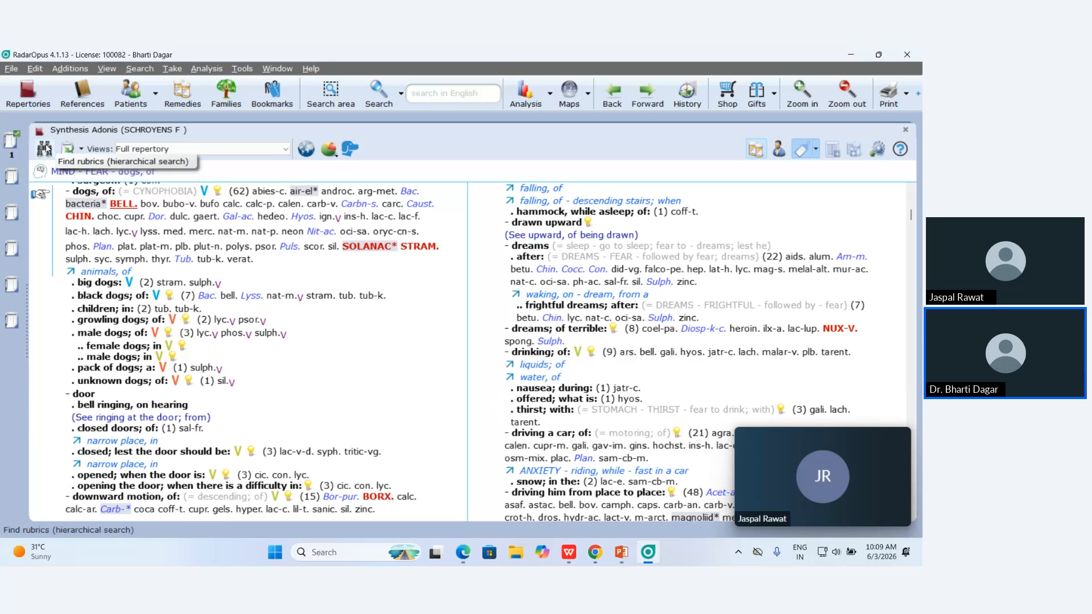
Reopen the rubric finder, open the ABDOMEN chapter and expand its PAIN rubric.
left_click(45, 149)
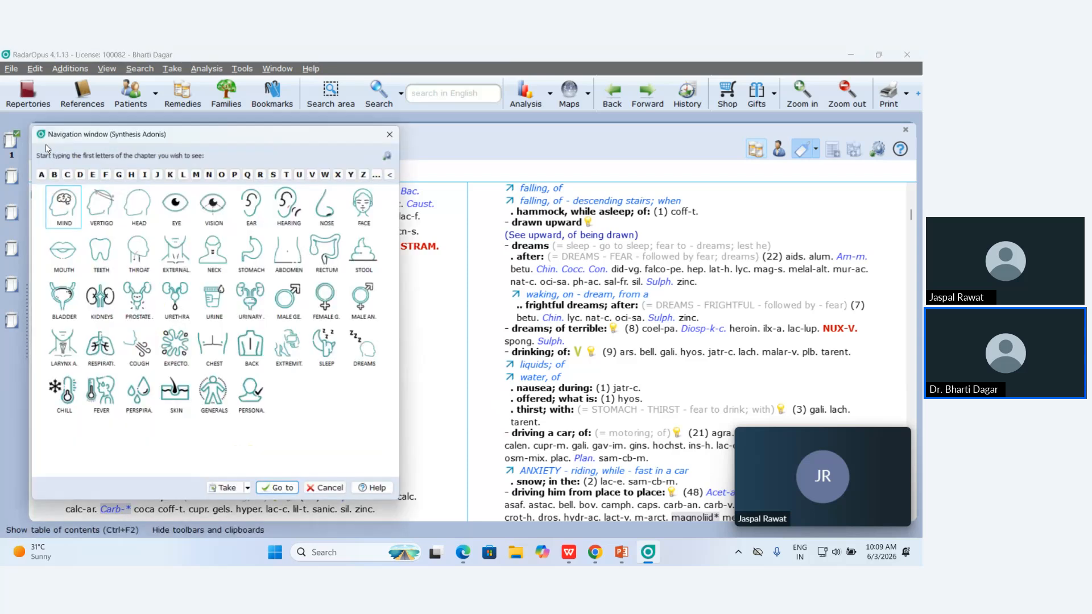
type("a")
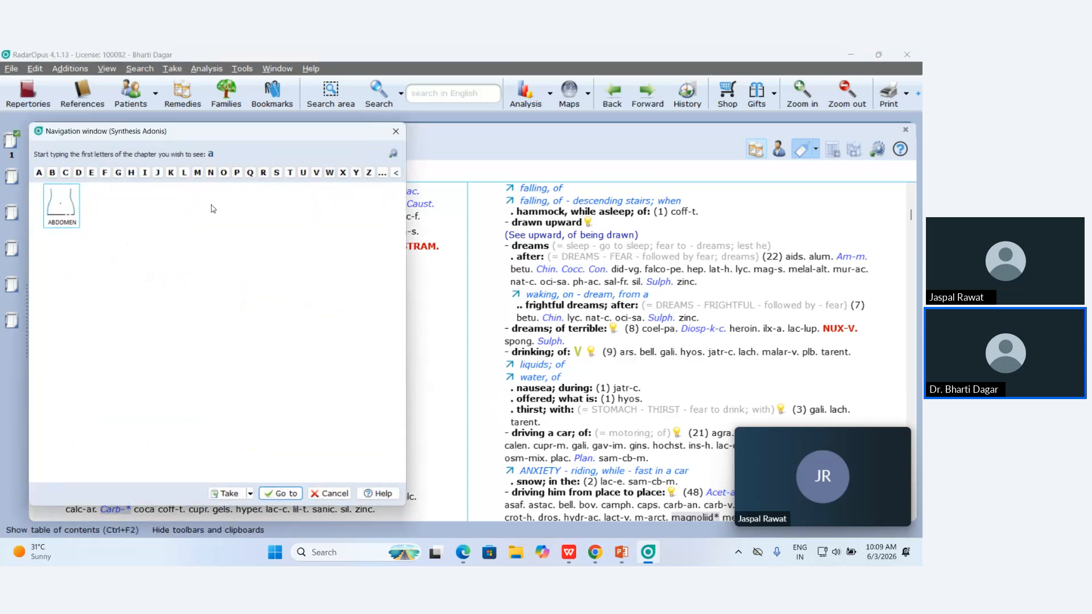
left_click(48, 214)
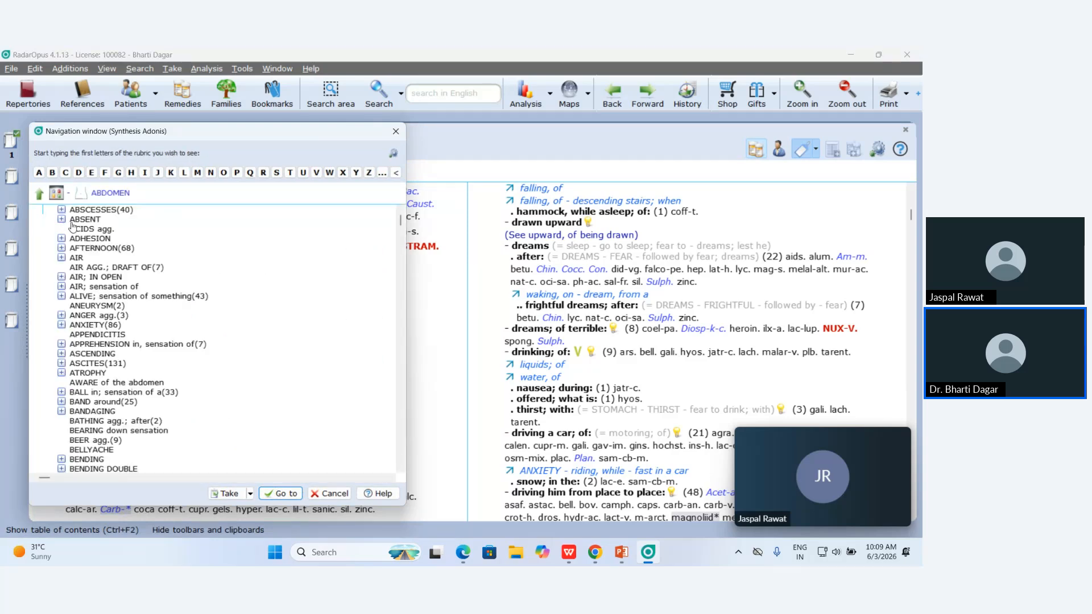
type("pa")
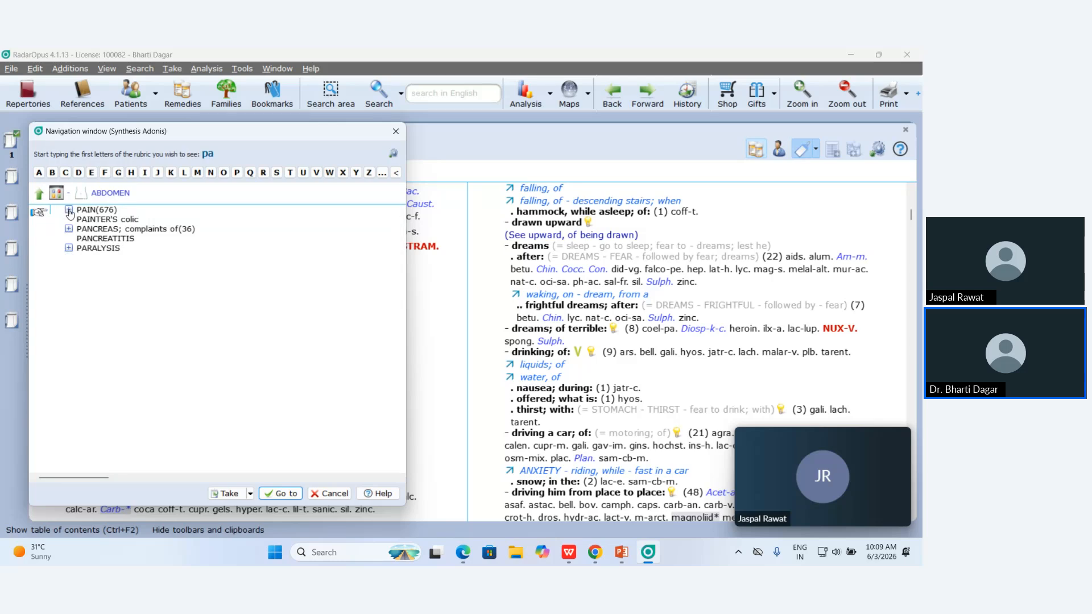
left_click(69, 211)
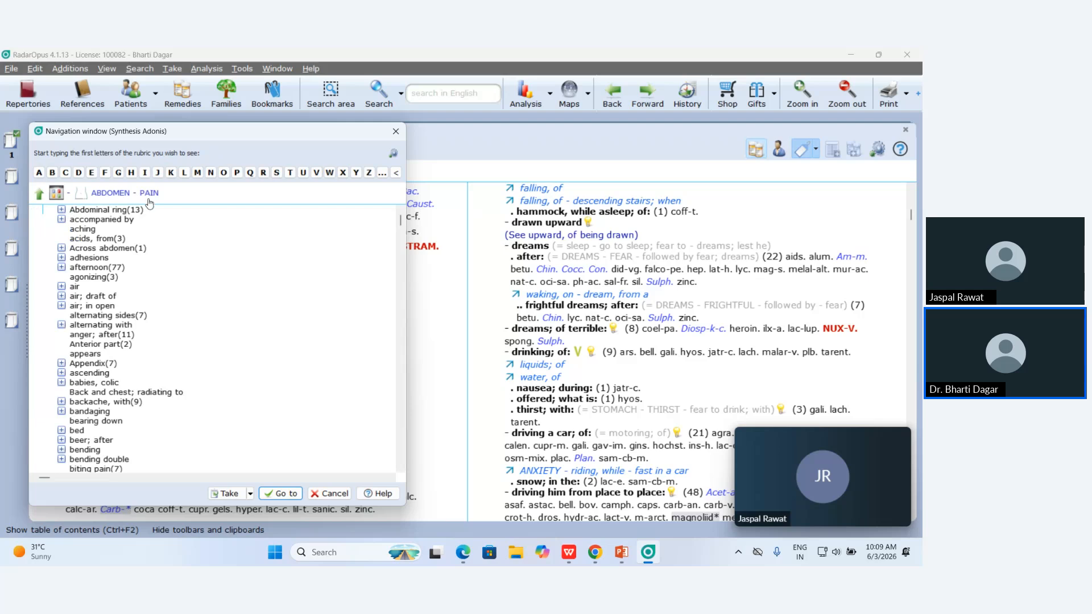
Go to ABDOMEN - PAIN - burning and take it to the clipboard.
type("bur")
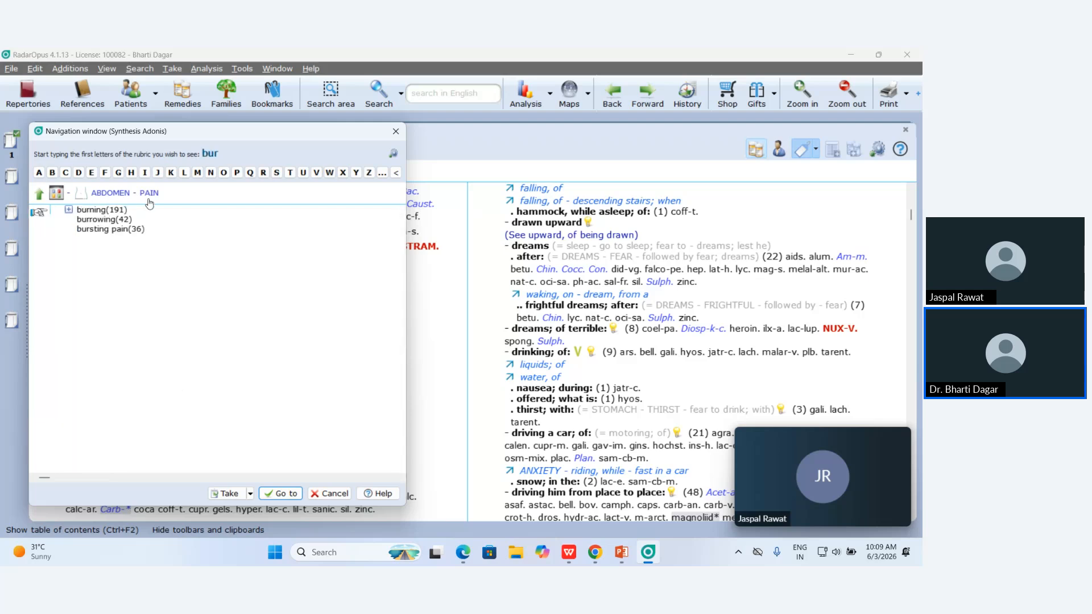
double_click(90, 211)
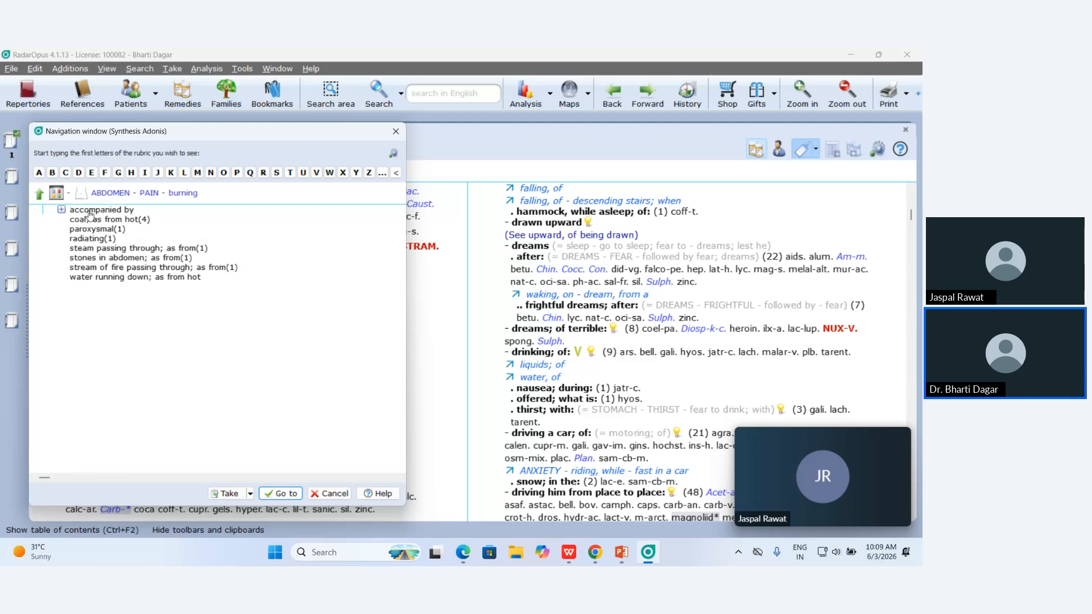
left_click(284, 496)
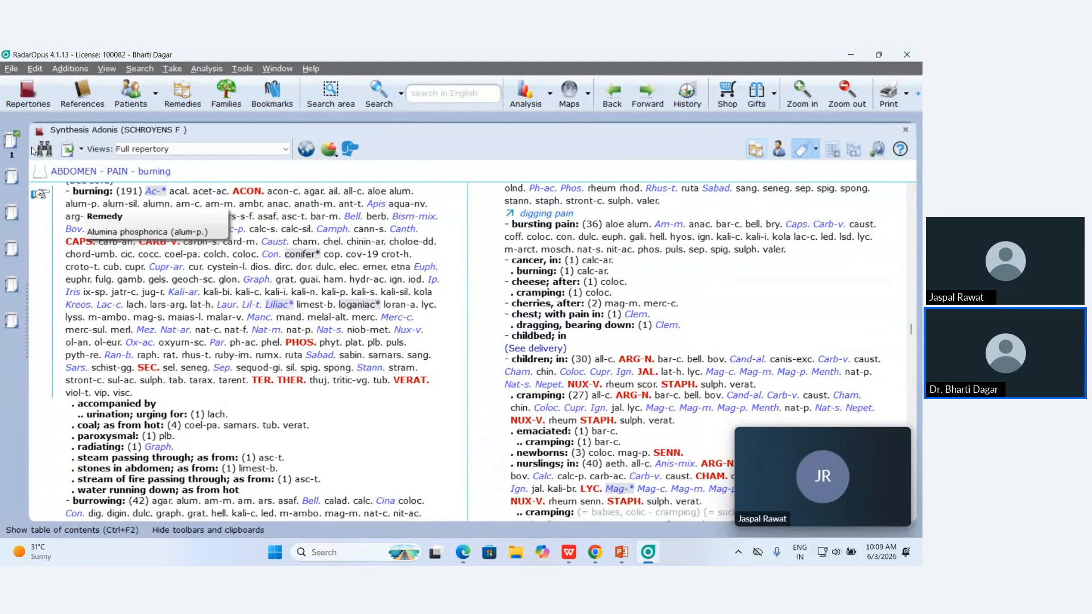
left_click(69, 149)
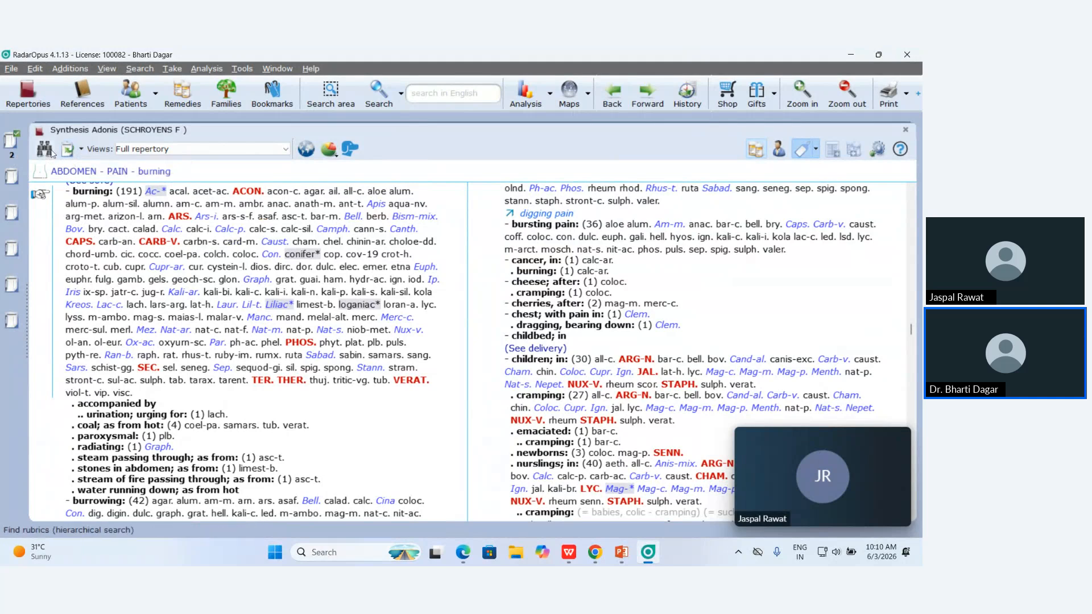
Find EYE - PAIN - burning in the rubric finder, open it and take it to the clipboard.
left_click(50, 151)
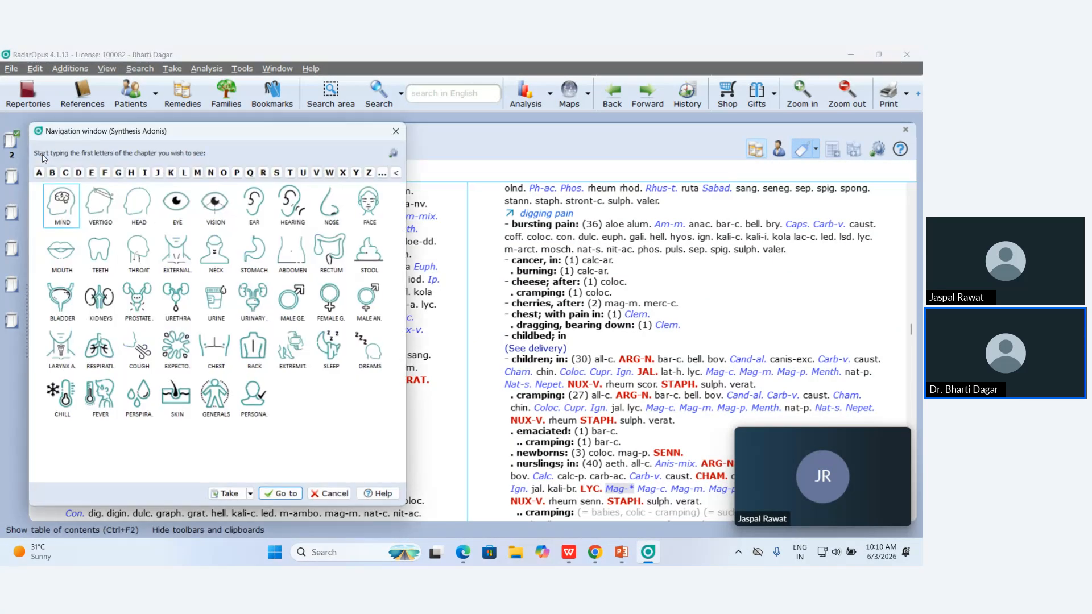
left_click(175, 216)
type("pa")
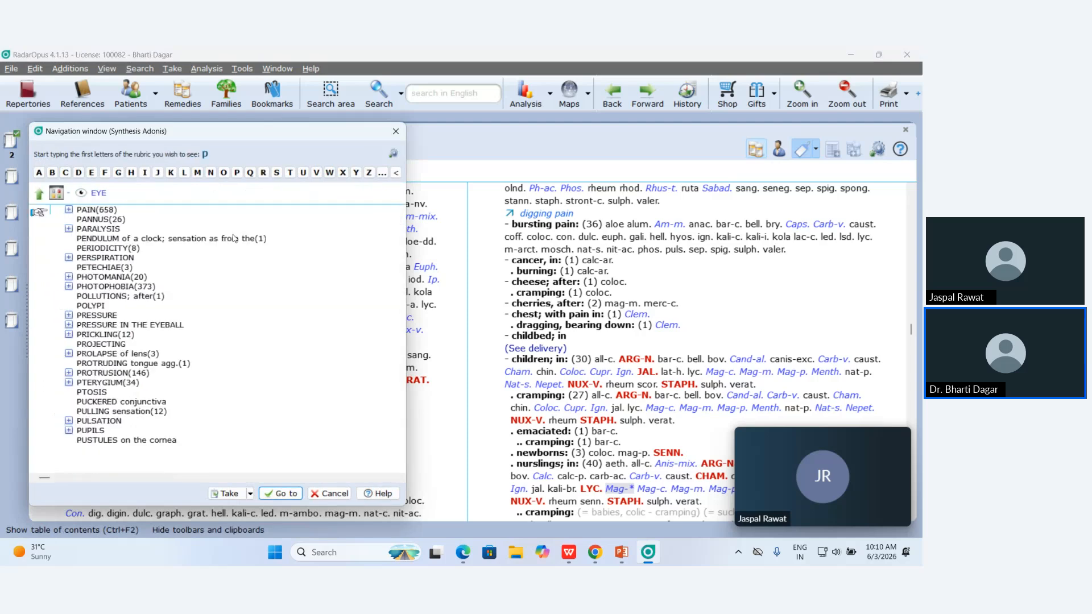
left_click(70, 212)
type("bu")
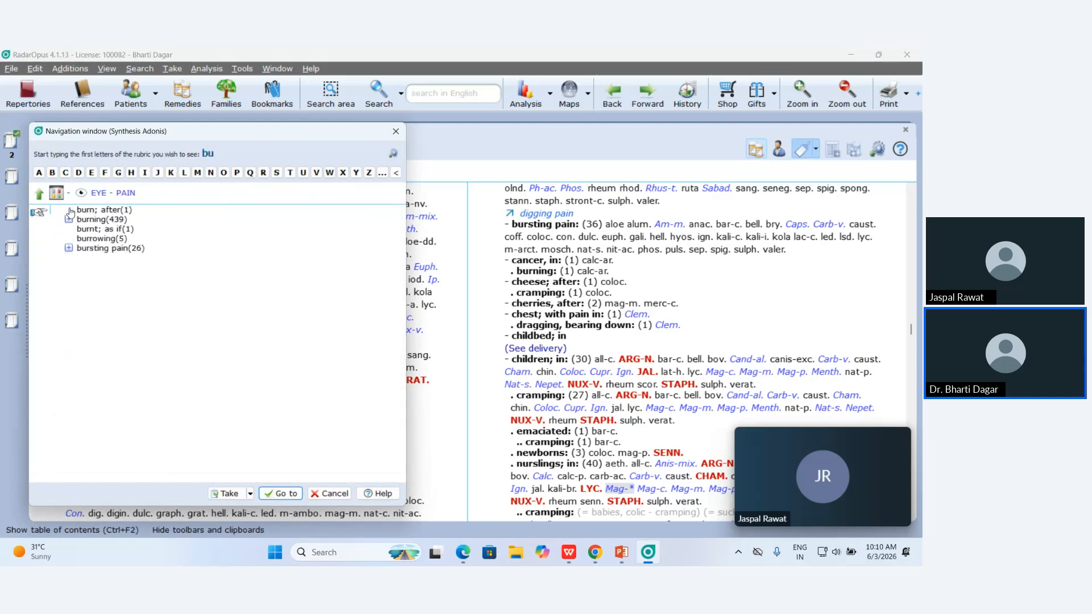
double_click(119, 223)
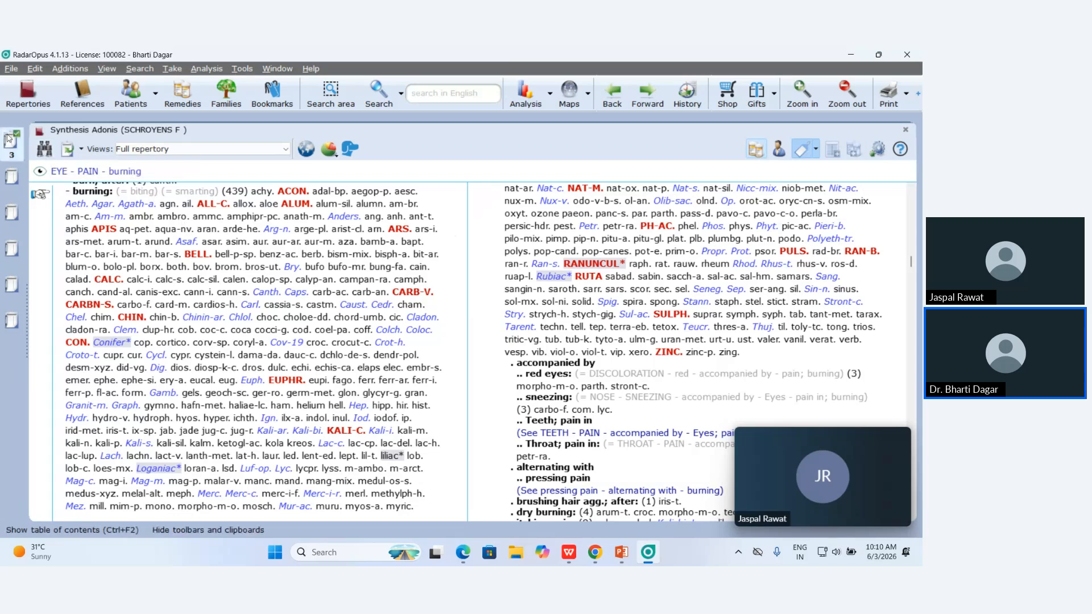
Search the repertory for coryza.
left_click(424, 97)
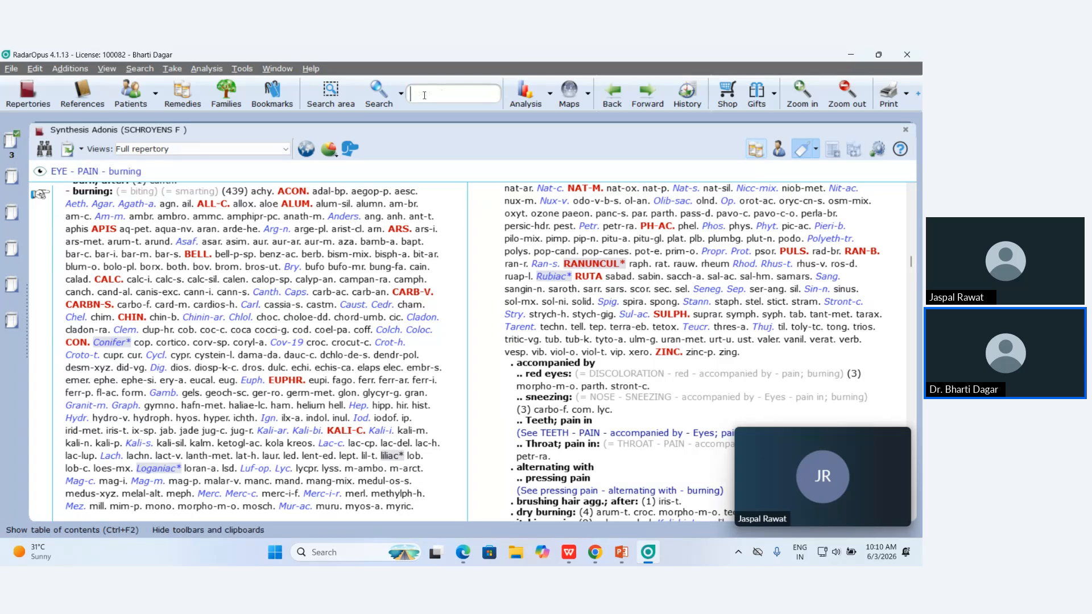
type("cory")
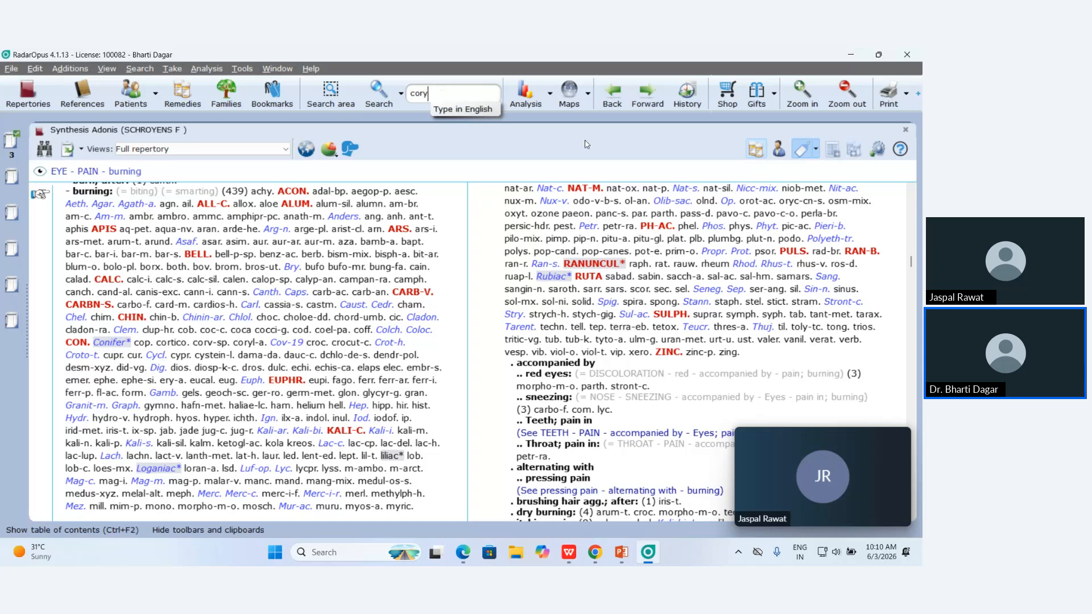
key("Return")
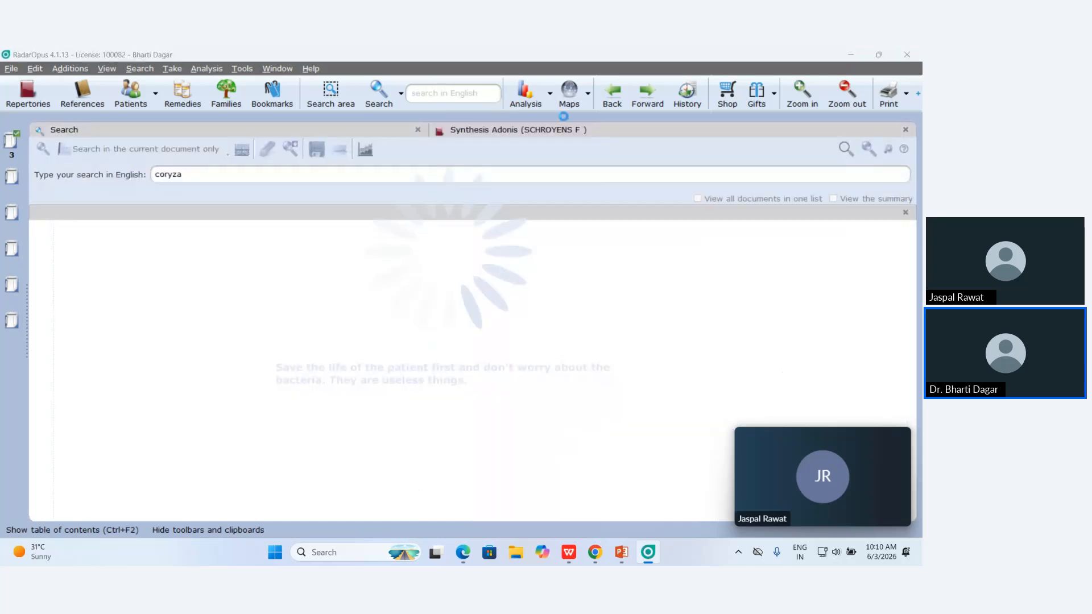
Add NOSE - CORYZA - daytime and NOSE - CORYZA - morning from the results to the clipboard.
scroll(180, 266, "down", 20)
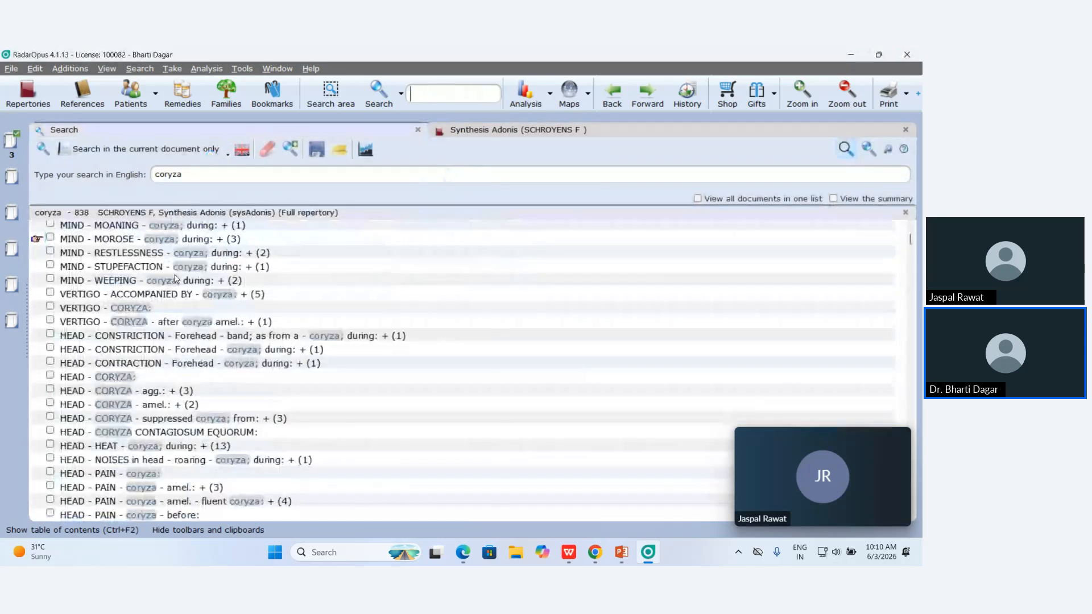
scroll(176, 286, "down", 7)
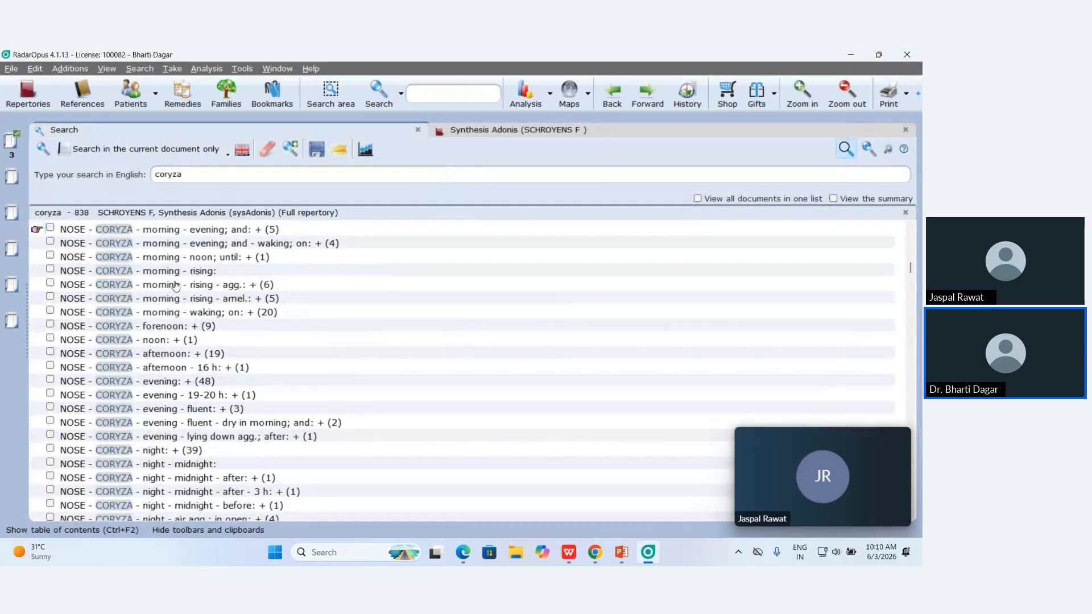
scroll(106, 271, "up", 2)
left_click_drag(67, 233, 6, 145)
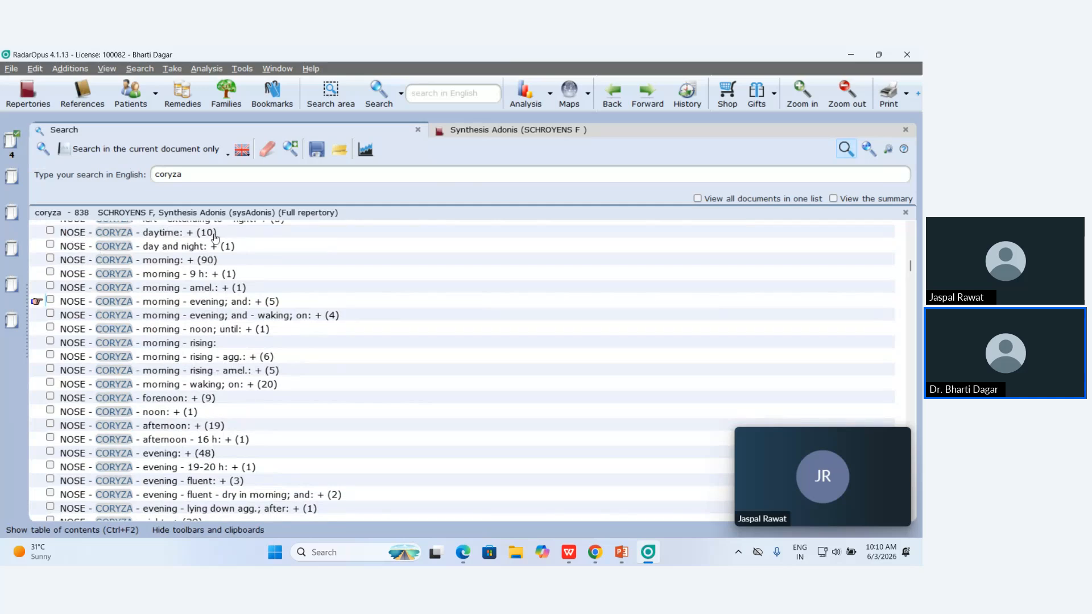
mouse_move(215, 238)
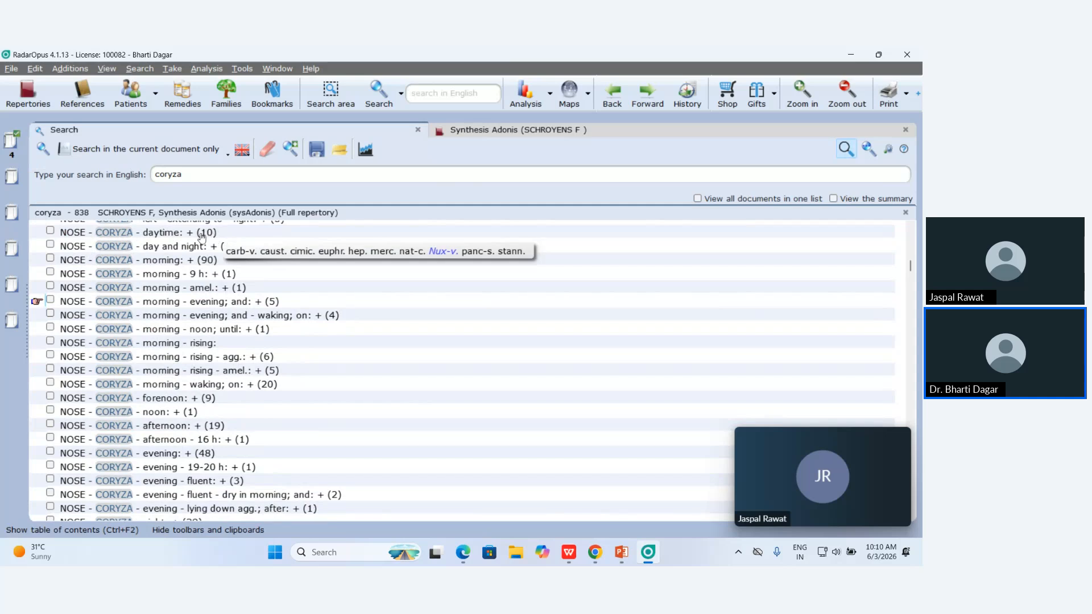
left_click_drag(62, 263, 12, 141)
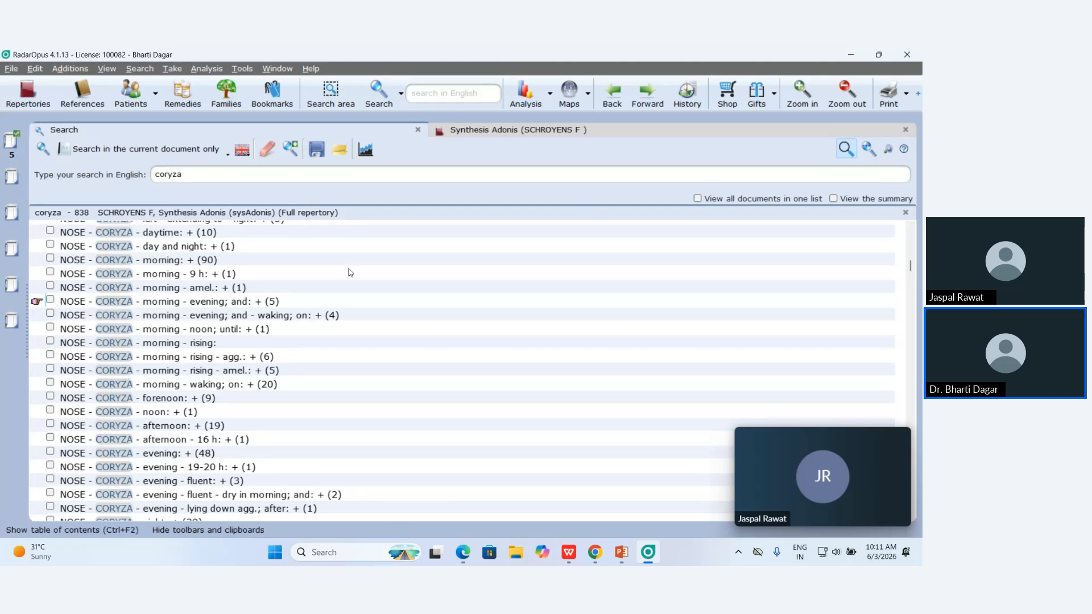
Open Clipboard 1's repertorisation chart and browse the available analysis strategies without choosing one.
left_click(10, 146)
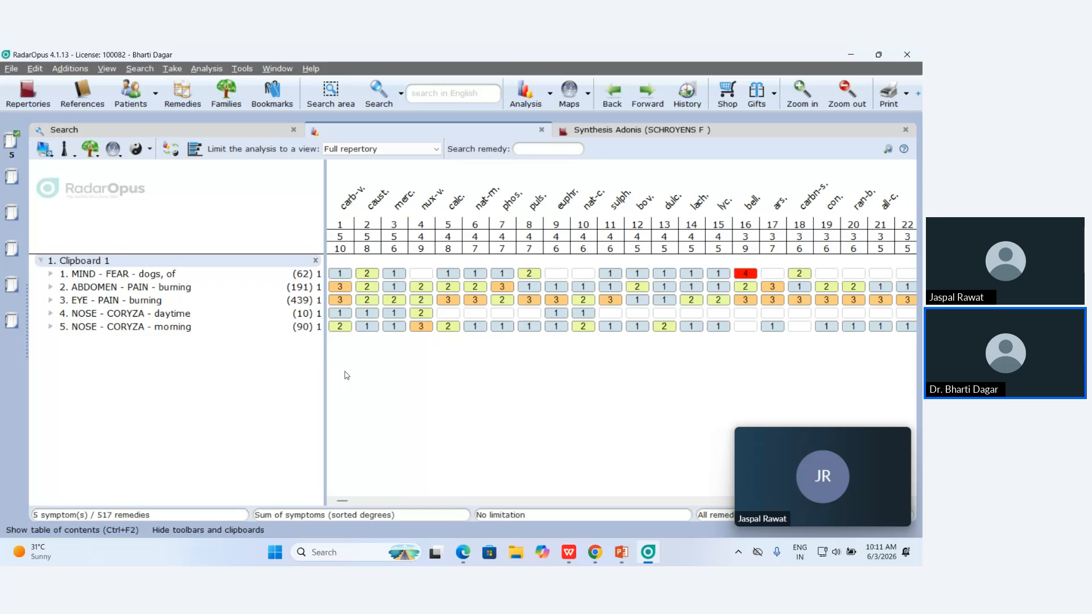
mouse_move(349, 209)
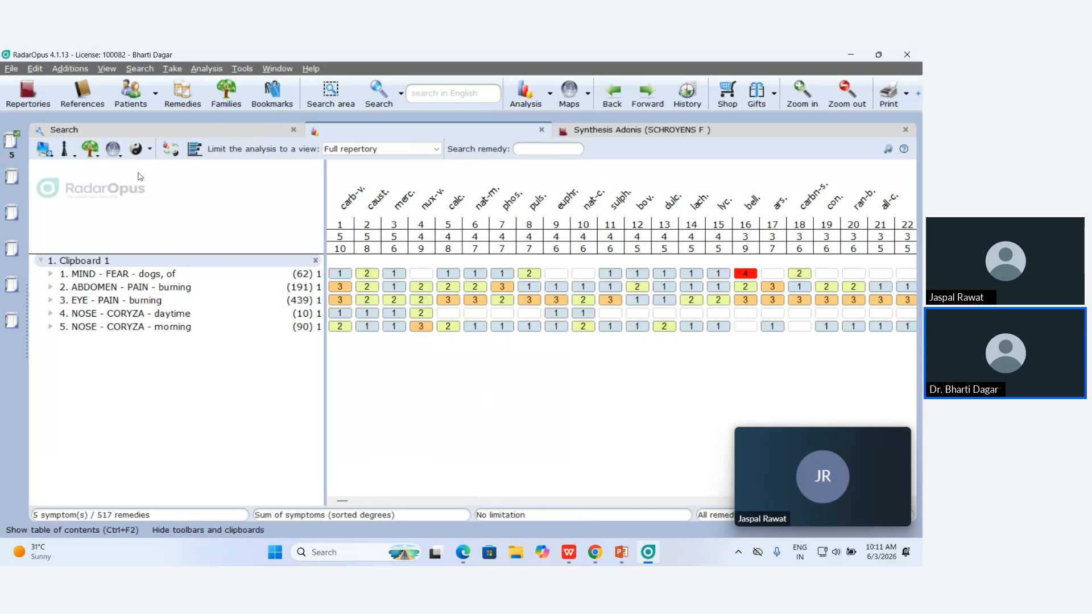
left_click(64, 150)
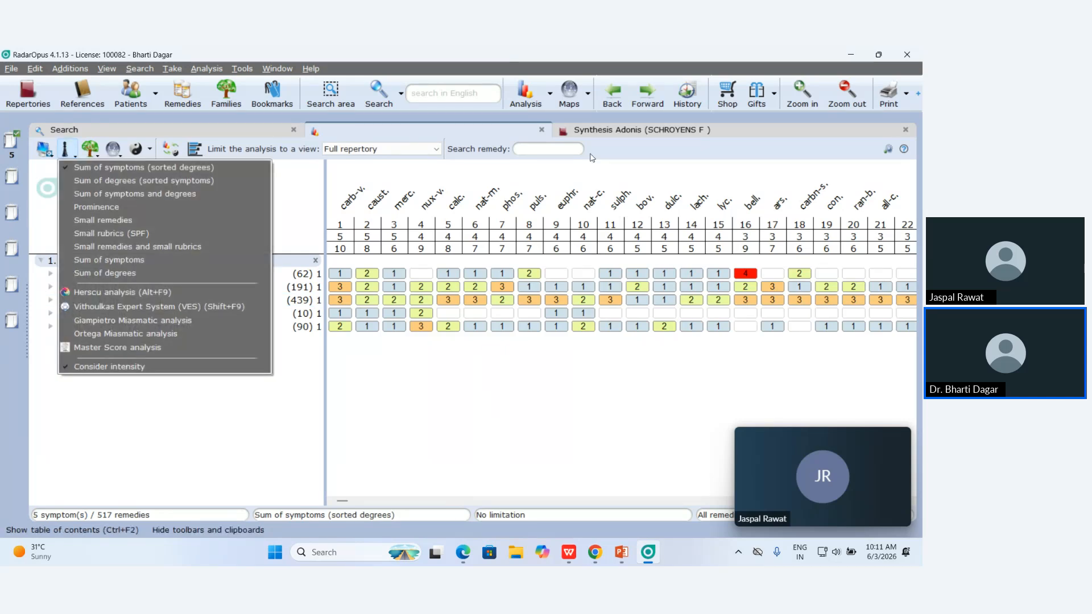
left_click(319, 209)
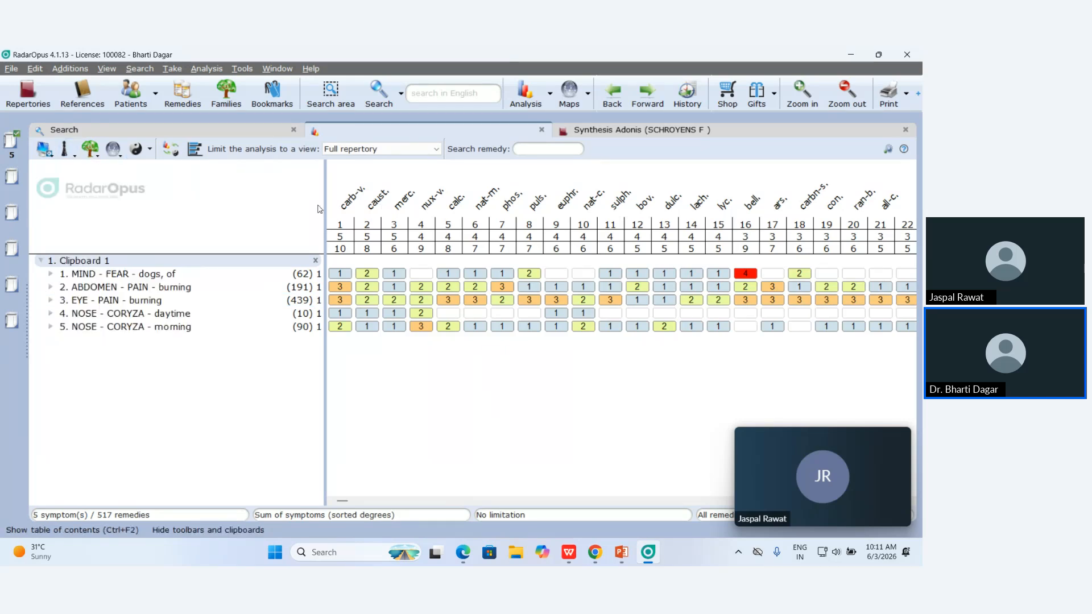
Run a Master Score analysis on the clipboard rubrics and dismiss its intensity notice.
left_click(550, 94)
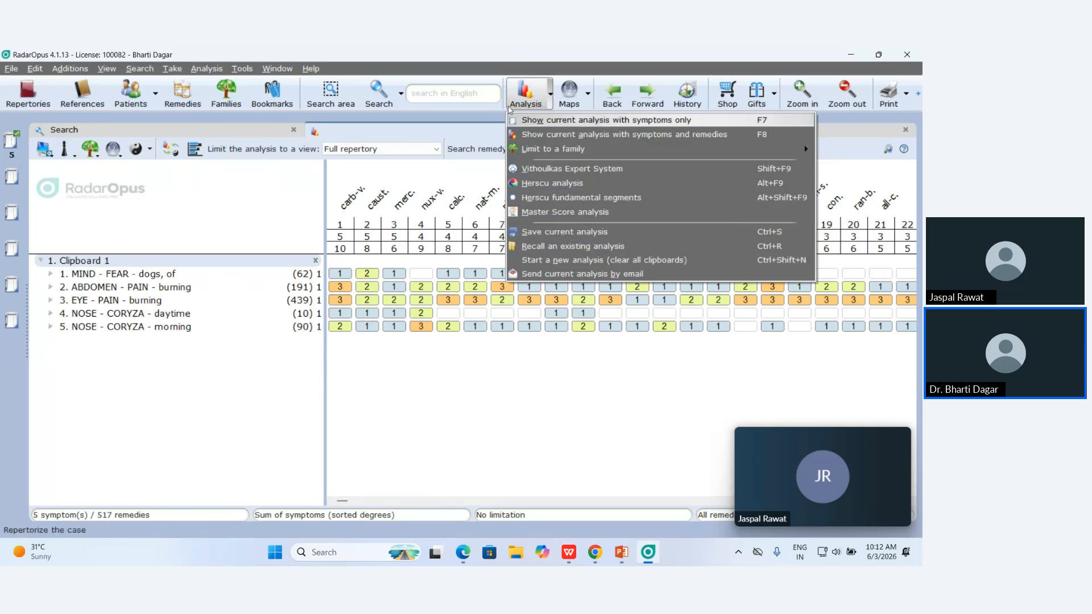
left_click(481, 186)
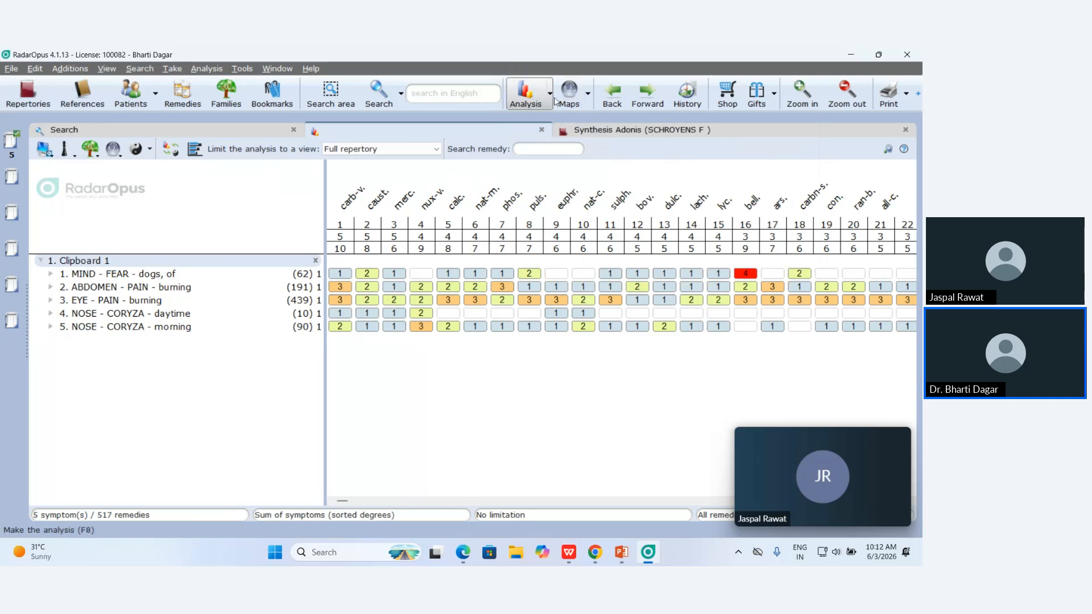
left_click(550, 94)
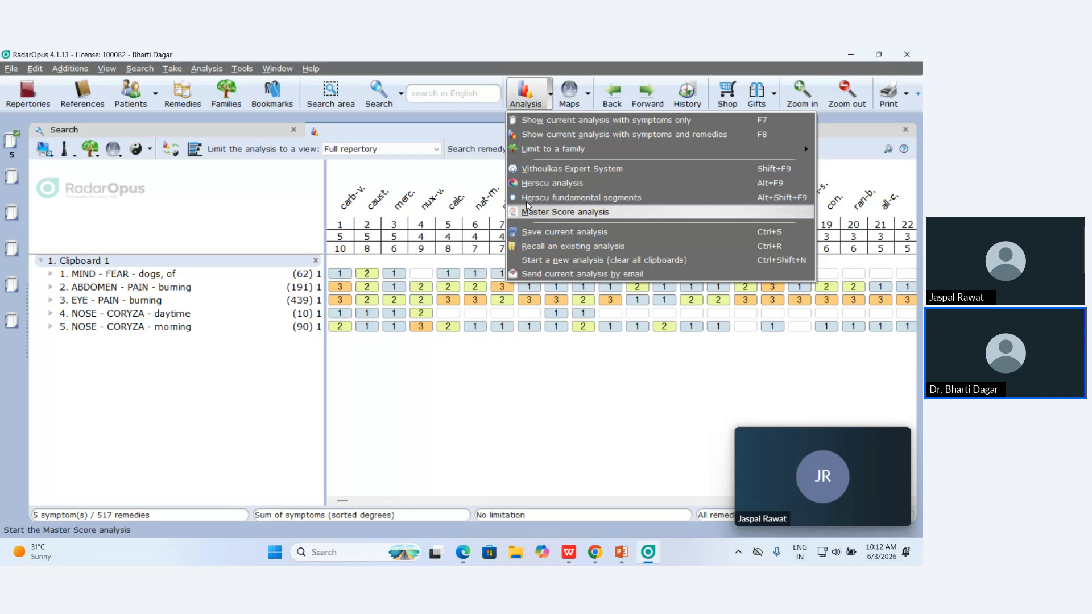
left_click(504, 178)
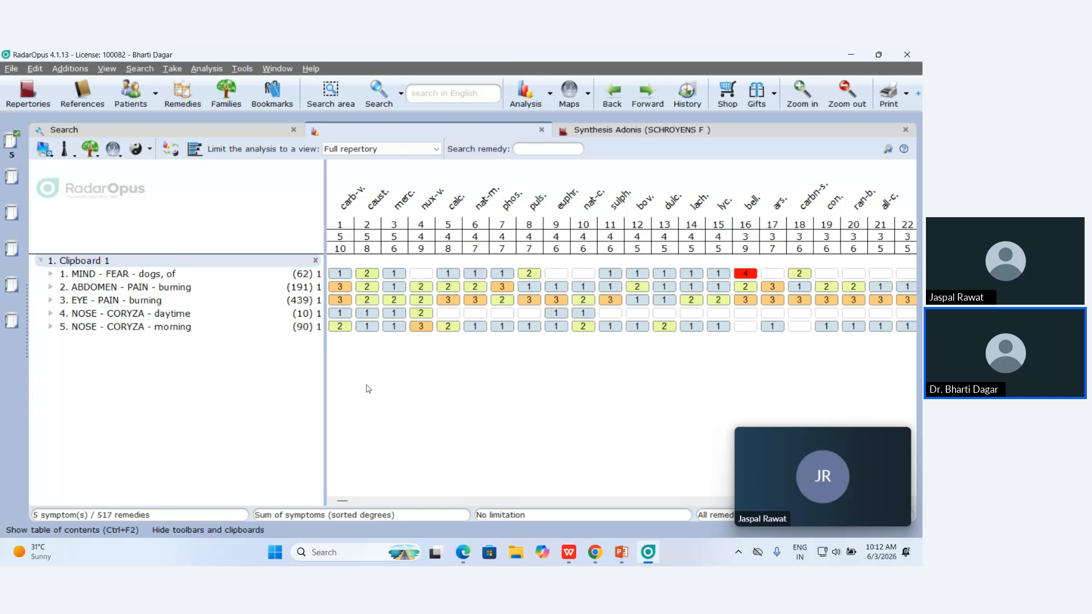
left_click(550, 98)
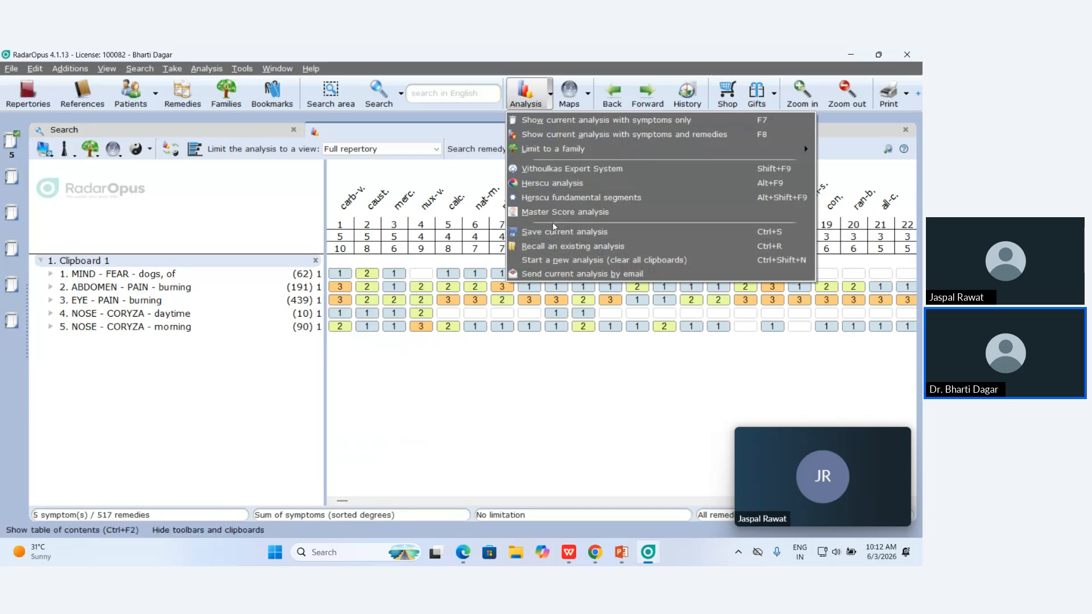
left_click(563, 211)
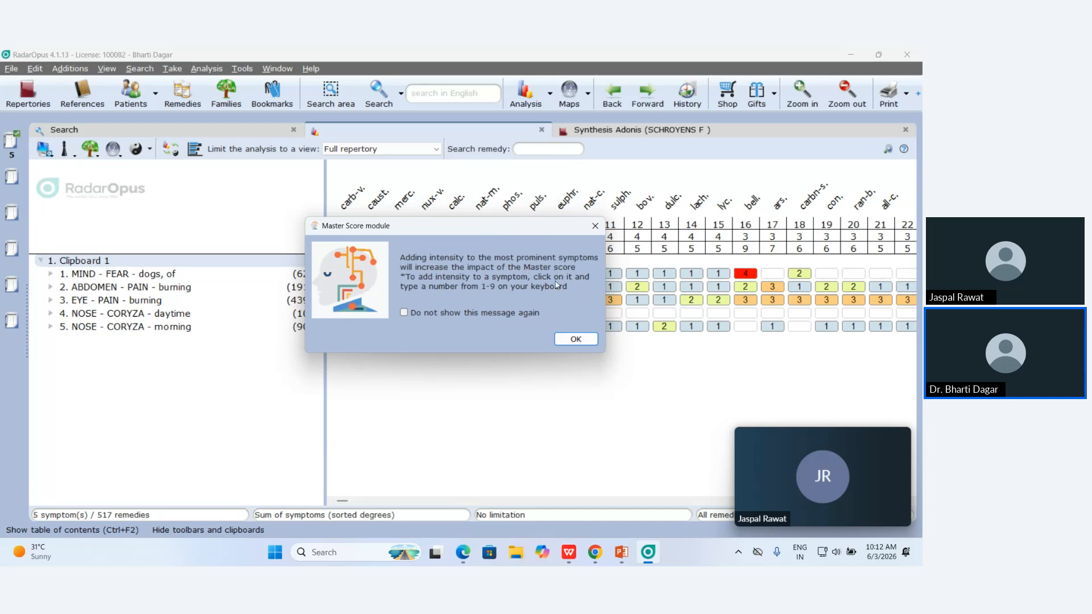
left_click(574, 339)
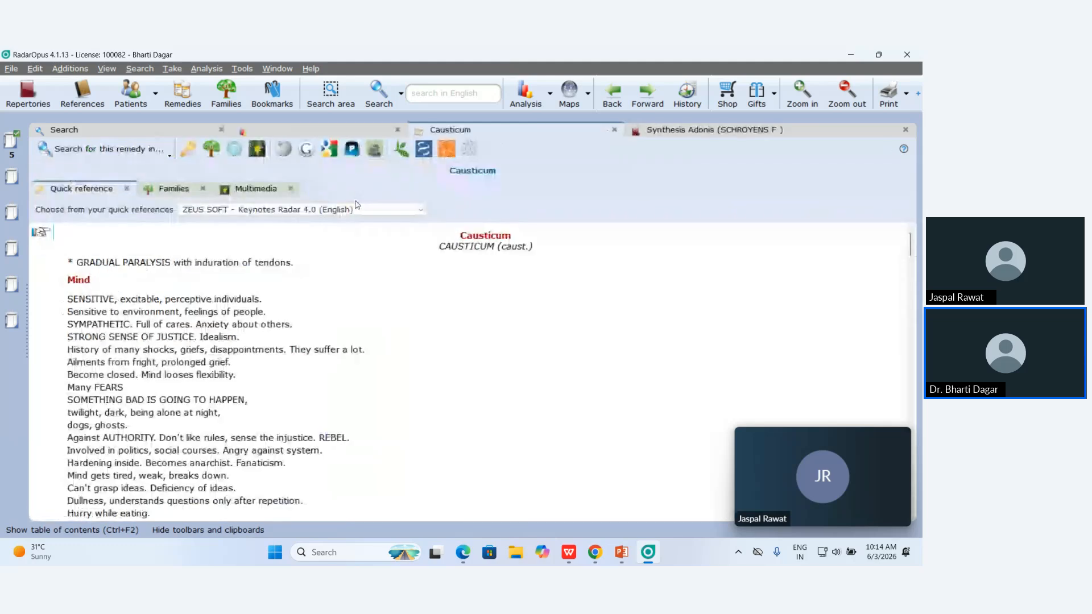
Read through the Causticum quick-reference keynotes, then return to the analysis tab.
scroll(359, 430, "down", 5)
scroll(359, 431, "down", 2)
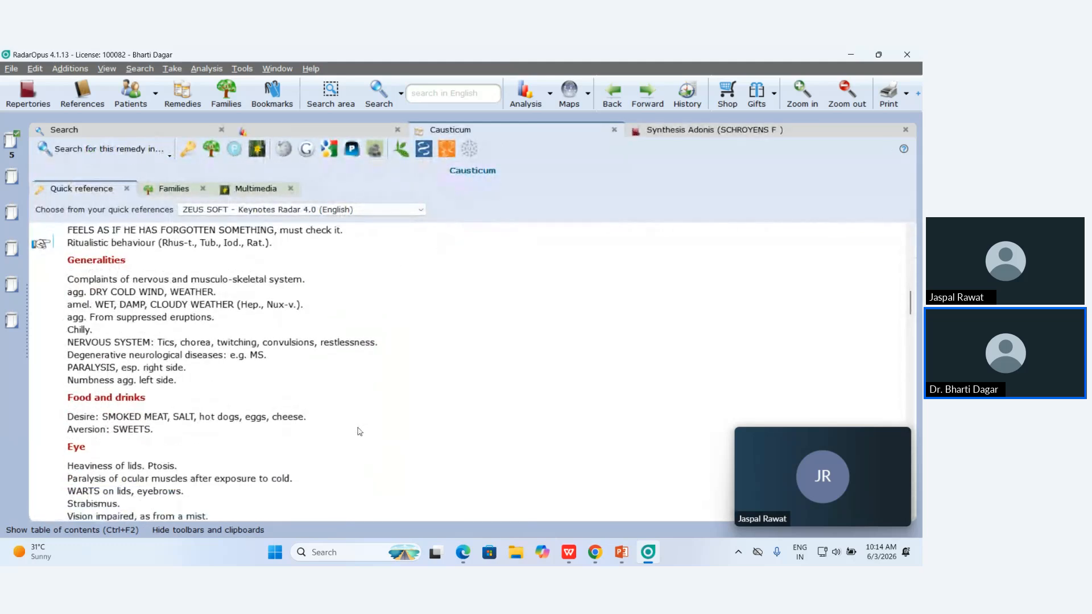
scroll(359, 431, "up", 2)
scroll(359, 431, "up", 6)
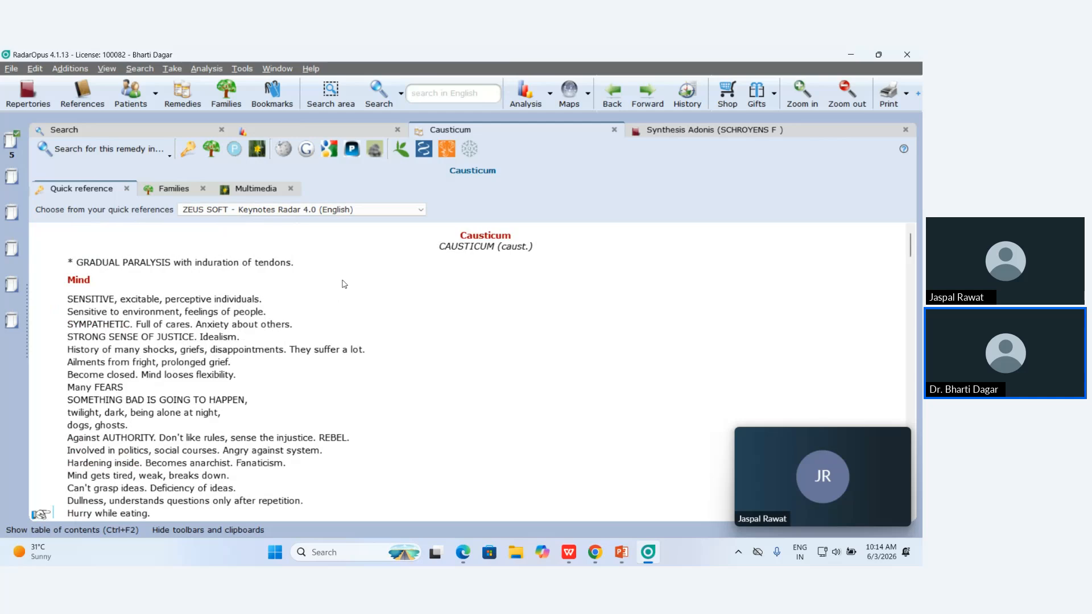
right_click(315, 134)
left_click(314, 134)
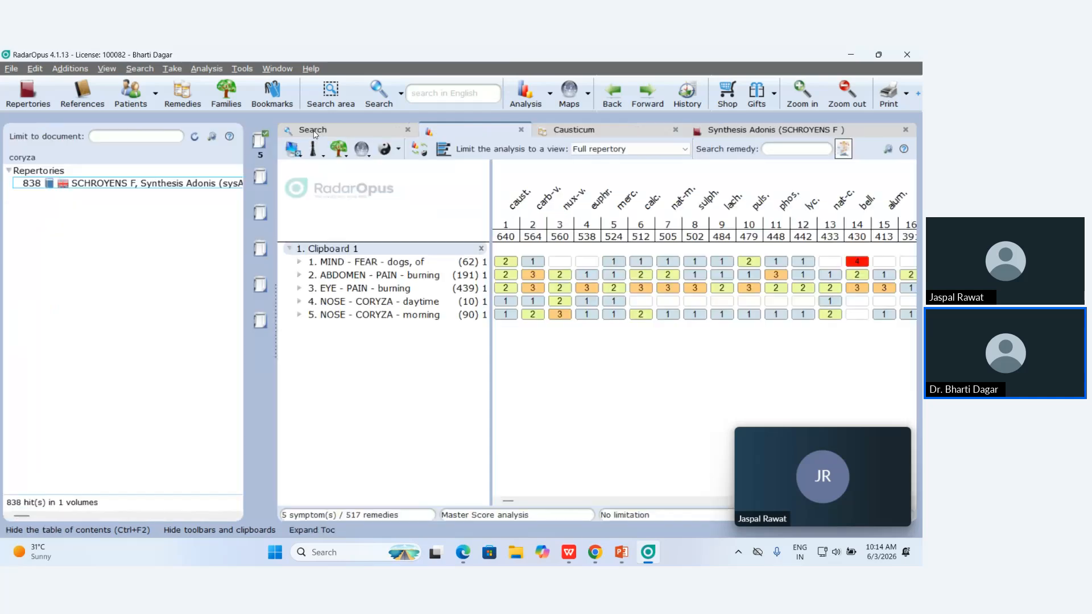